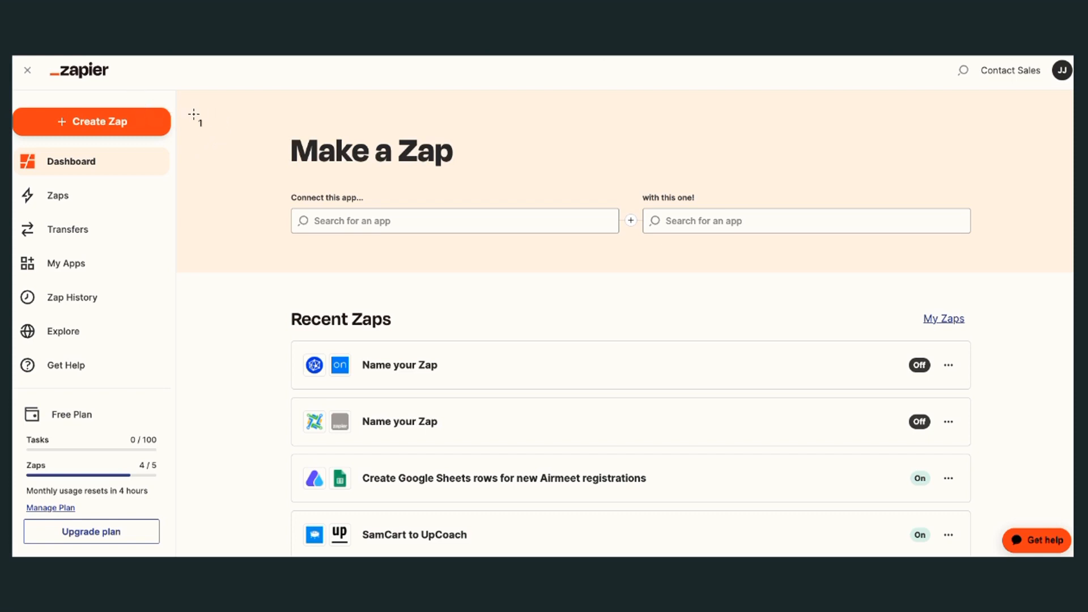
{"action": "left_click", "coordinate": [135, 100]}
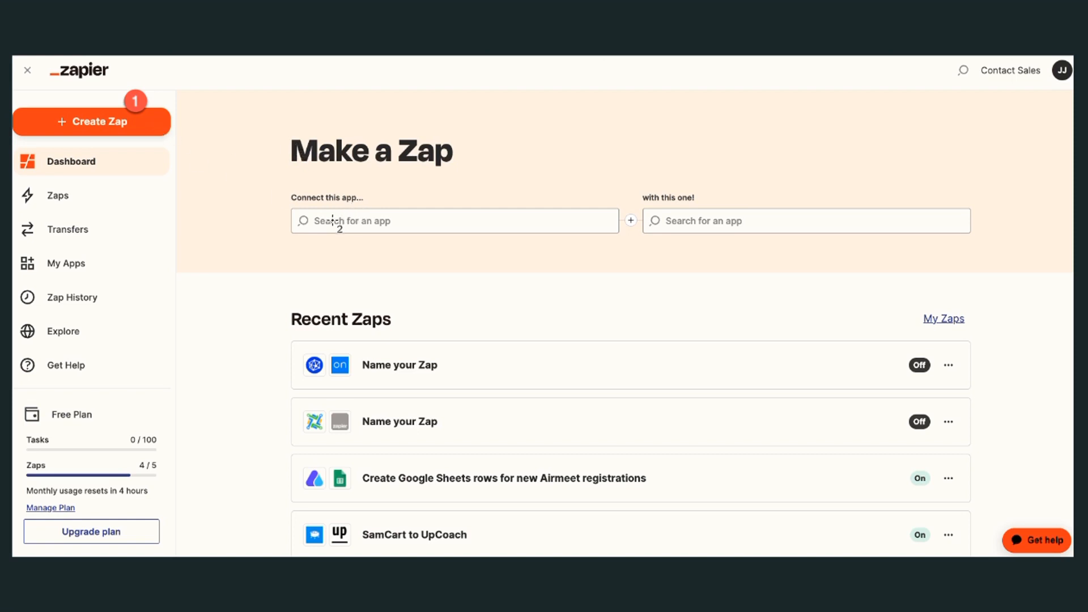
{"action": "left_click", "coordinate": [366, 214]}
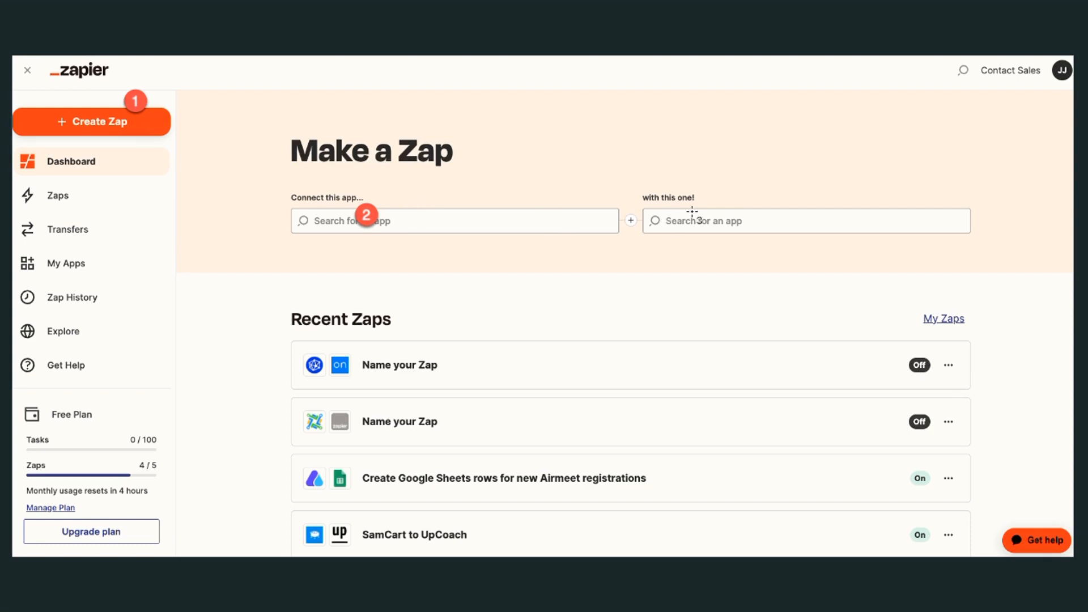
{"action": "left_click", "coordinate": [715, 211]}
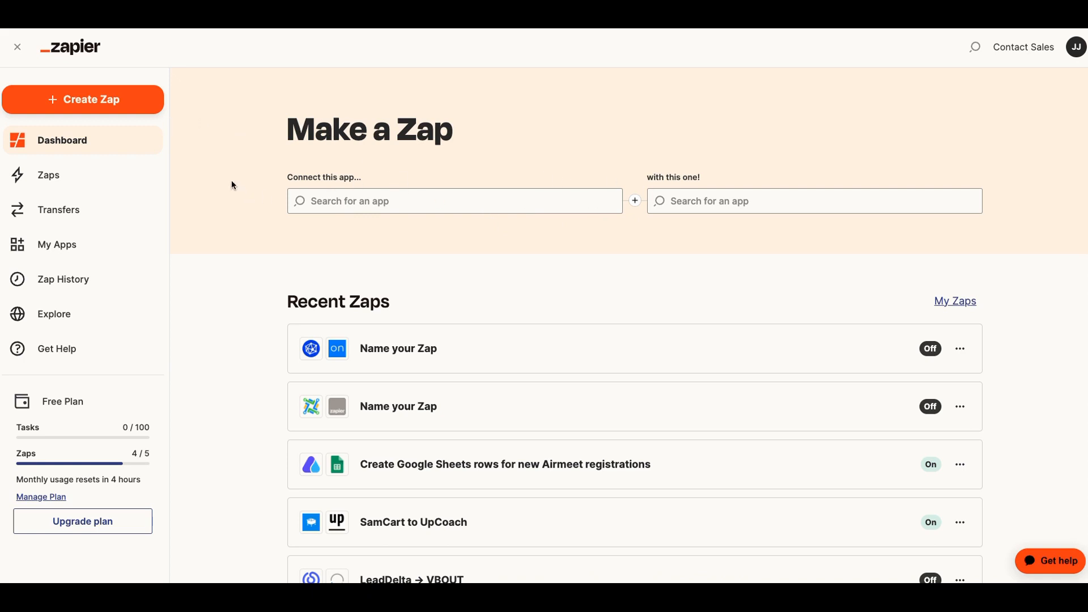
- Create a new Zap and name it "my new zaps"
{"action": "left_click", "coordinate": [122, 108]}
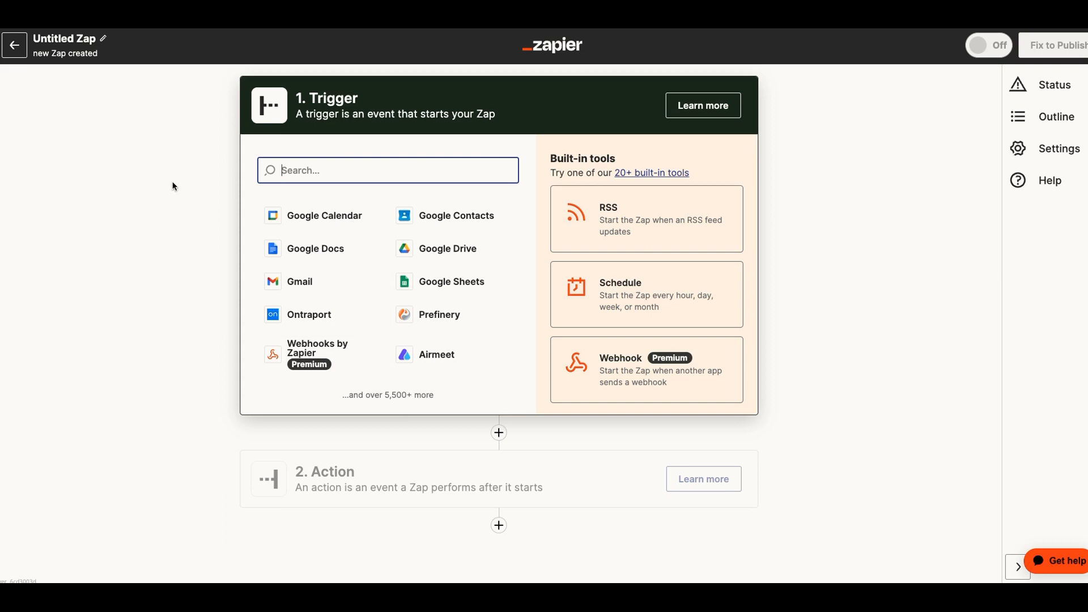
{"action": "left_click", "coordinate": [106, 43]}
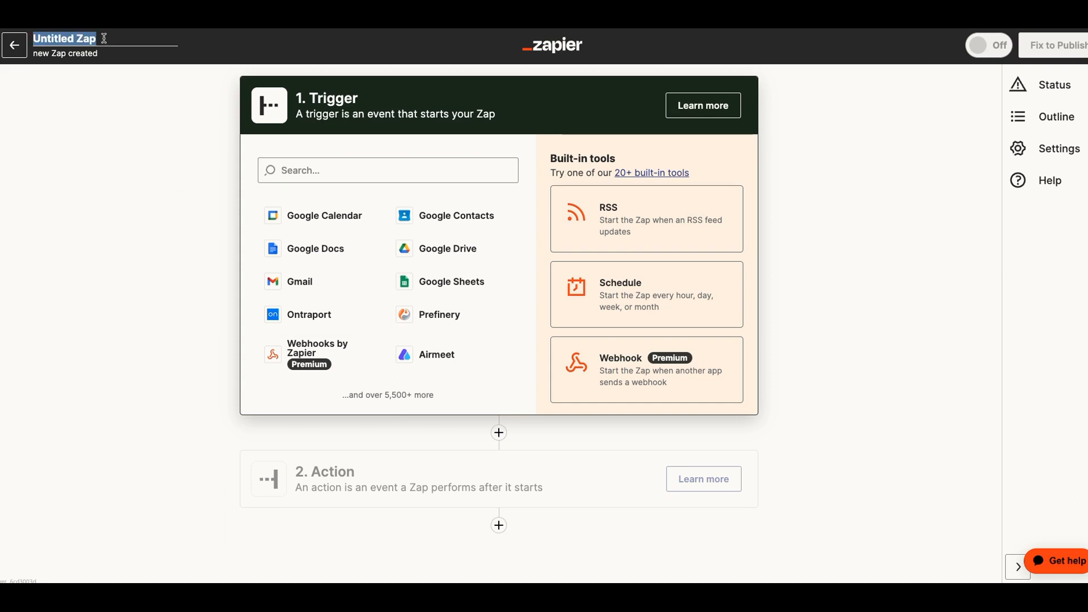
{"action": "type", "text": "m"}
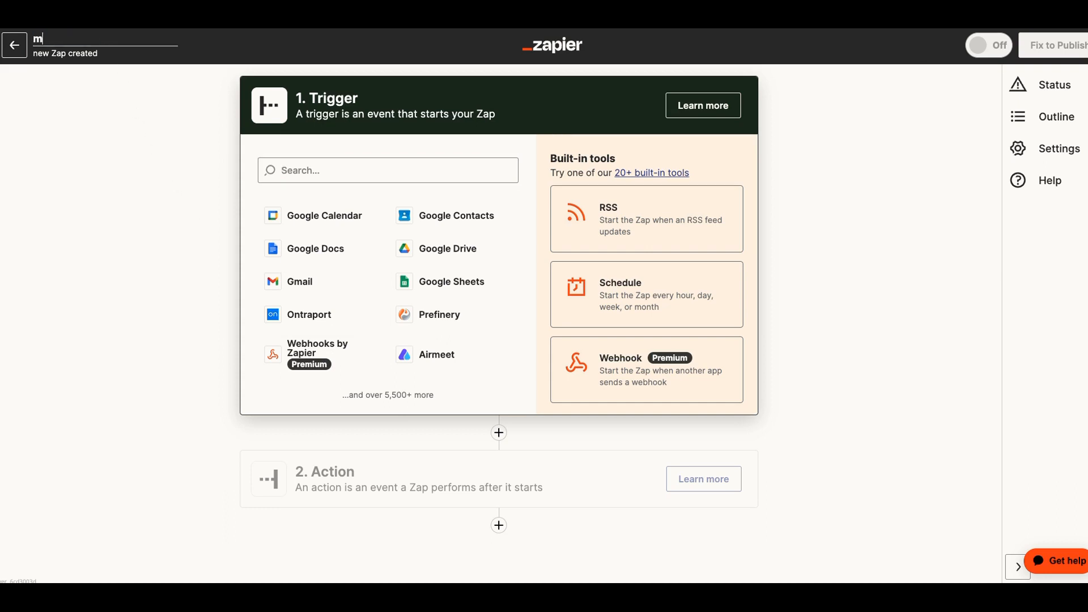
{"action": "type", "text": "y new zaps"}
{"action": "left_click", "coordinate": [288, 171]}
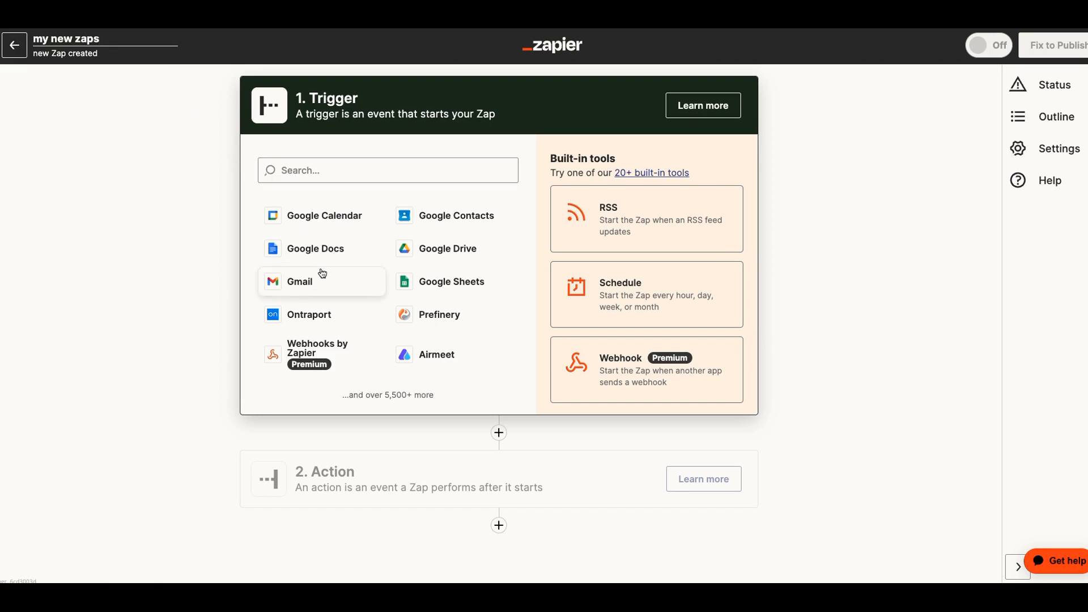
- Set Ontraport as the trigger app with the New Contact event and continue to the account setup
{"action": "left_click", "coordinate": [309, 318]}
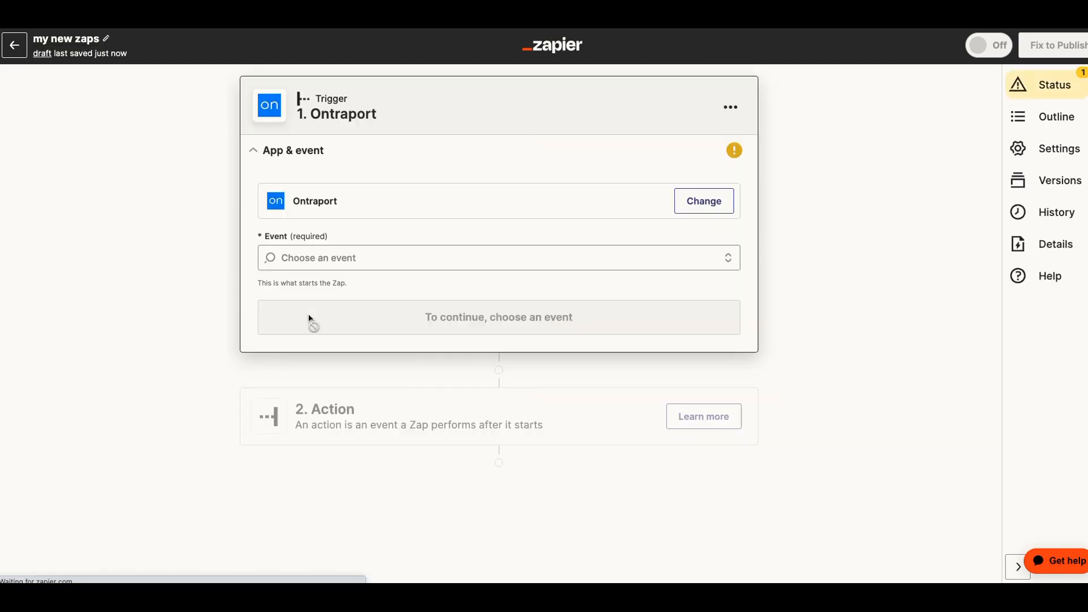
{"action": "left_click", "coordinate": [401, 264]}
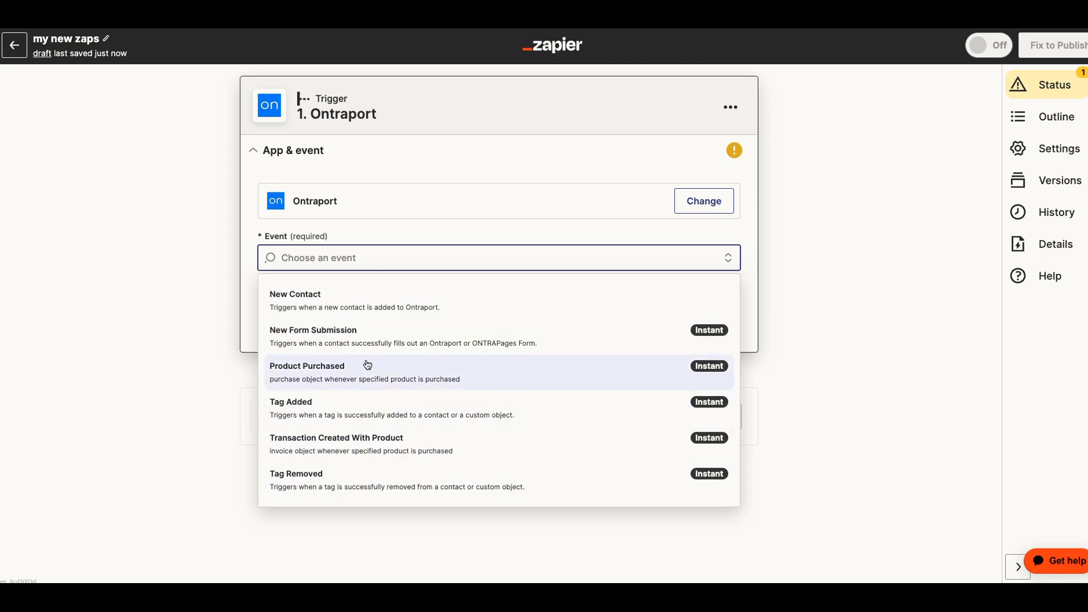
{"action": "left_click", "coordinate": [343, 305]}
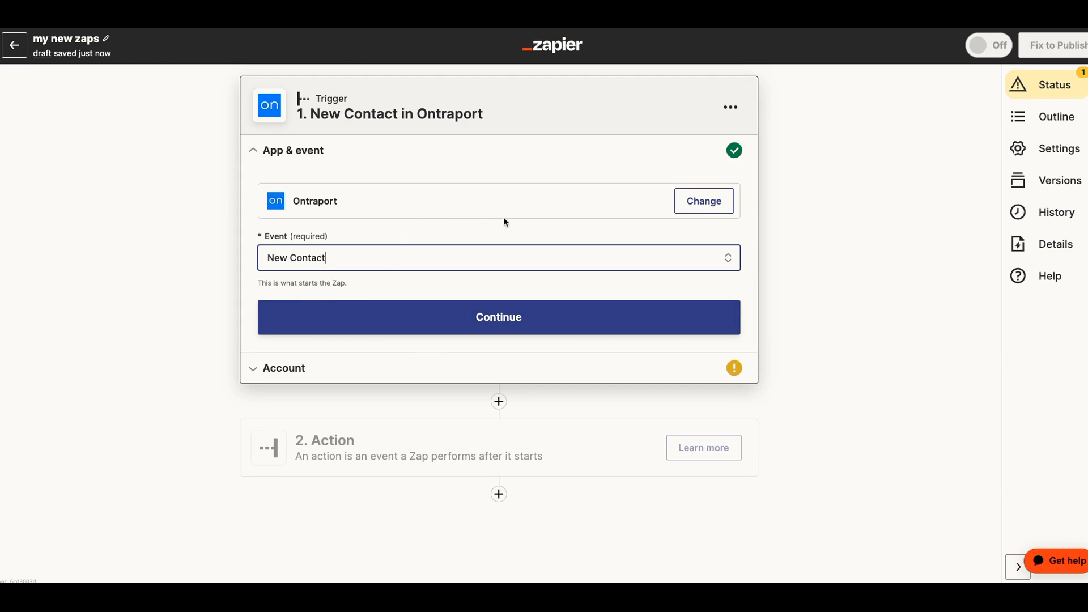
{"action": "left_click", "coordinate": [486, 332]}
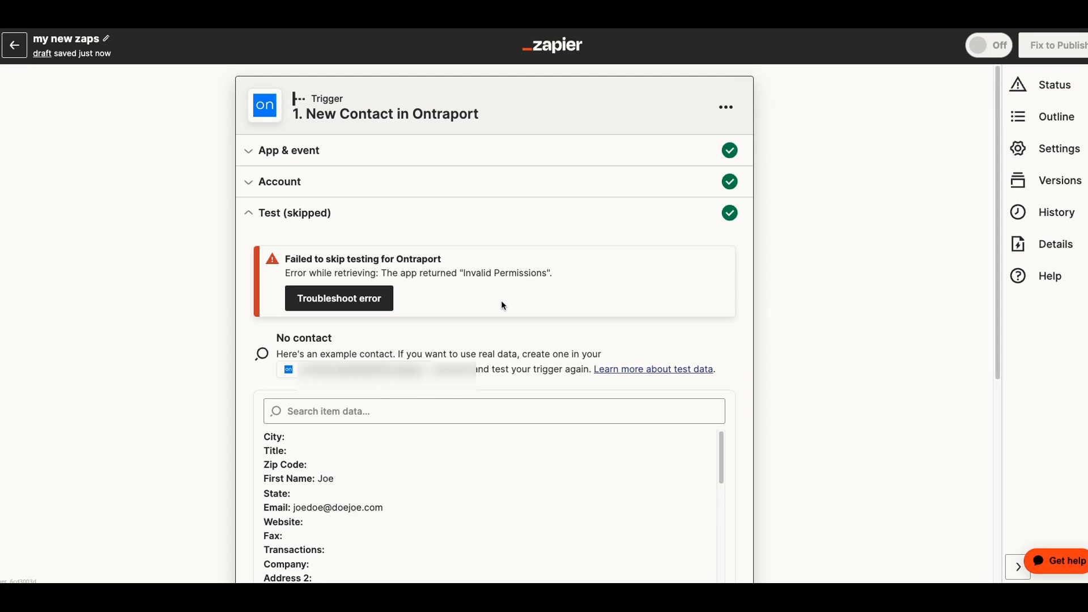
- Examine the example contact's fields in the Ontraport trigger test, from the contact details through the lead information to the partner data
{"action": "scroll", "coordinate": [502, 301], "scroll_direction": "down", "scroll_amount": 1}
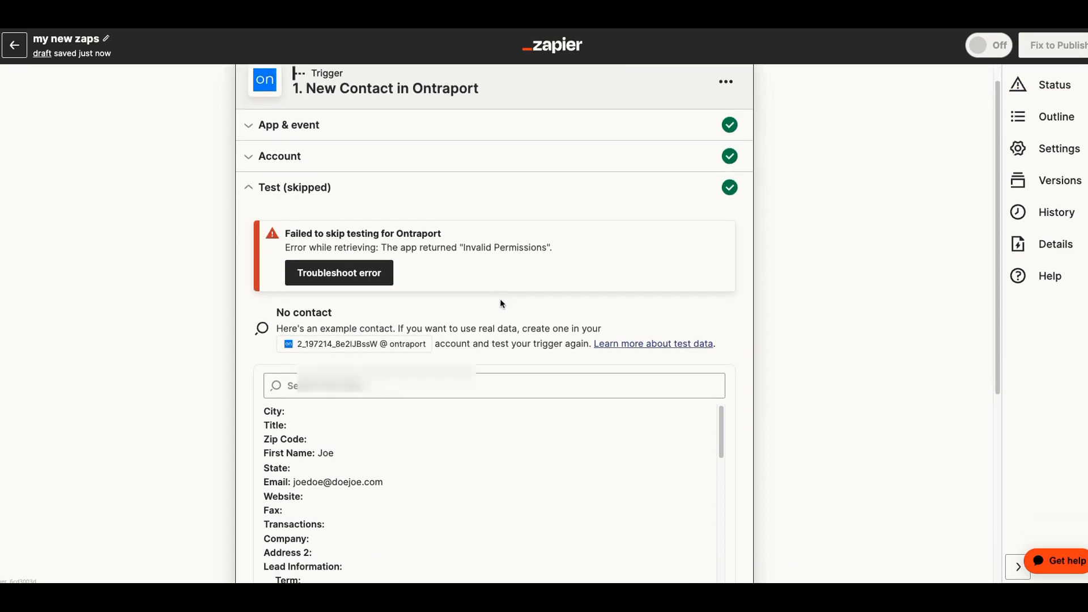
{"action": "scroll", "coordinate": [498, 283], "scroll_direction": "up", "scroll_amount": 1}
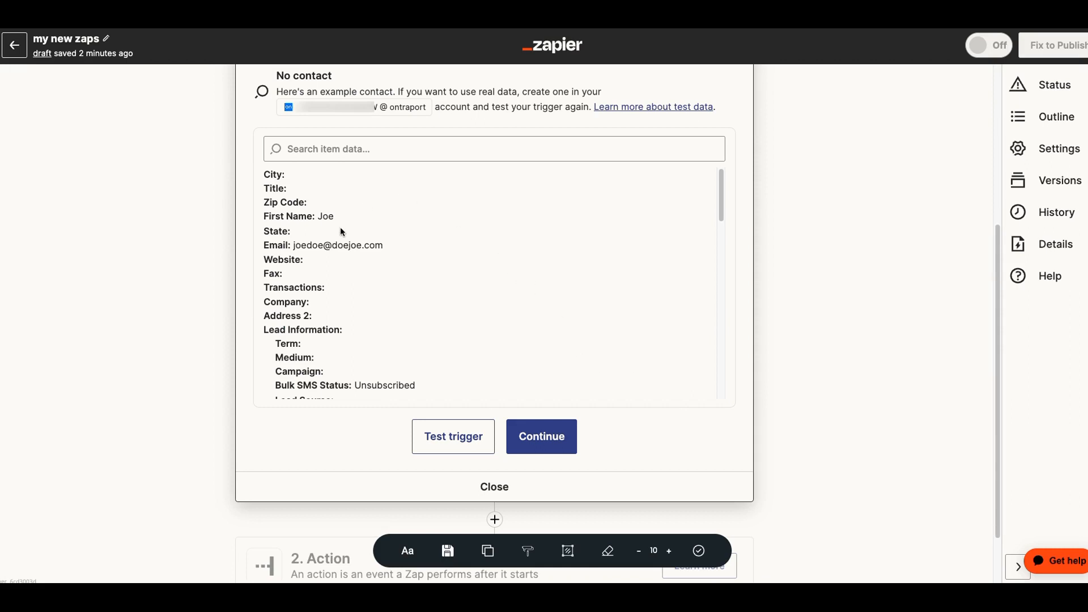
{"action": "scroll", "coordinate": [343, 246], "scroll_direction": "down", "scroll_amount": 1}
{"action": "scroll", "coordinate": [344, 246], "scroll_direction": "up", "scroll_amount": 1}
{"action": "scroll", "coordinate": [317, 202], "scroll_direction": "up", "scroll_amount": 1}
{"action": "scroll", "coordinate": [316, 201], "scroll_direction": "down", "scroll_amount": 2}
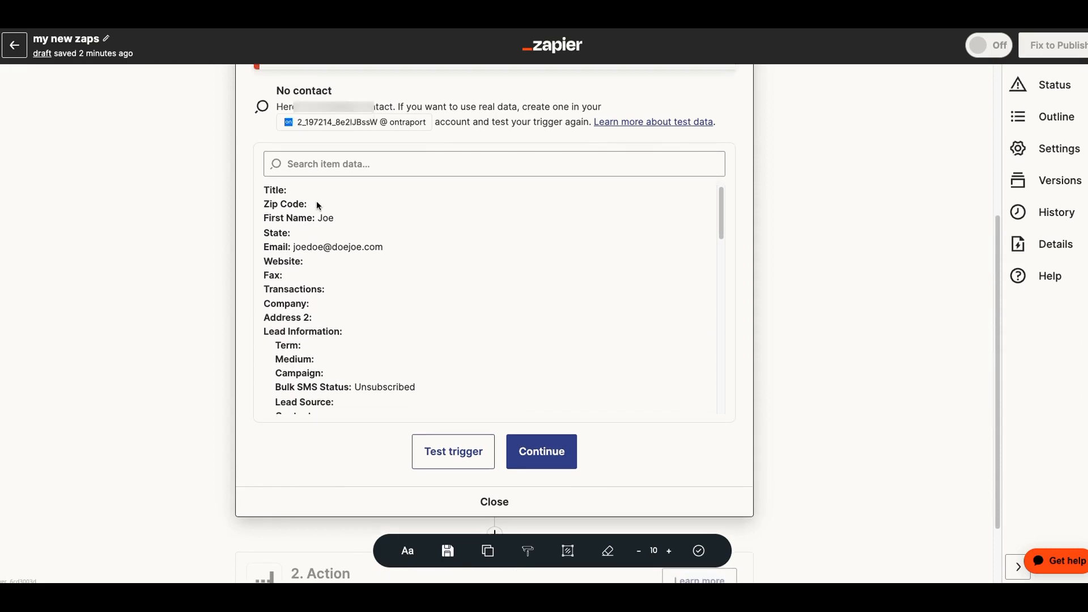
{"action": "scroll", "coordinate": [332, 211], "scroll_direction": "down", "scroll_amount": 3}
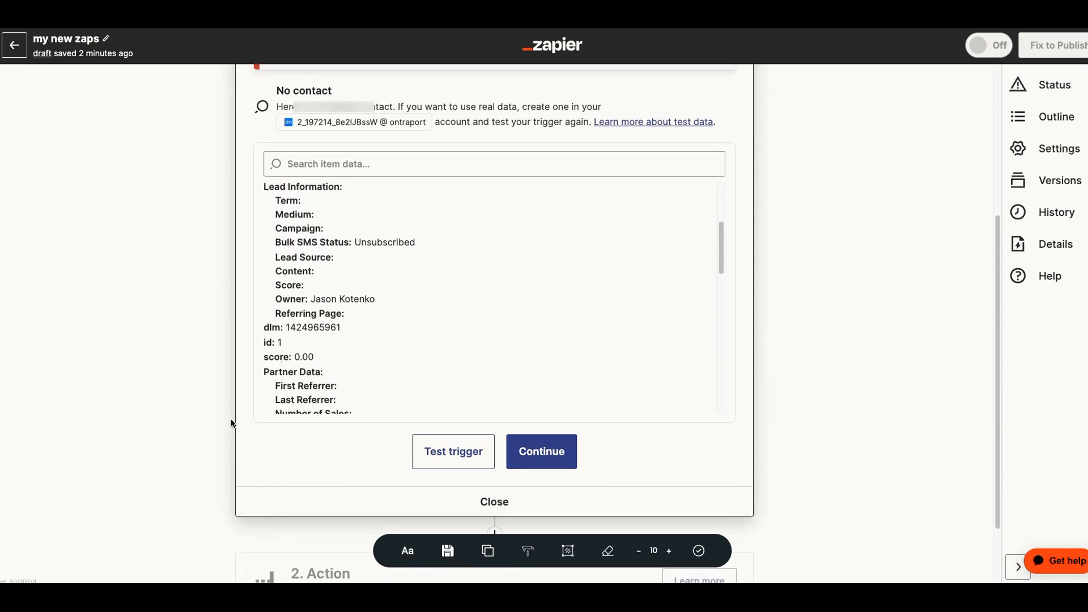
{"action": "scroll", "coordinate": [221, 451], "scroll_direction": "down", "scroll_amount": 1}
{"action": "scroll", "coordinate": [220, 446], "scroll_direction": "down", "scroll_amount": 1}
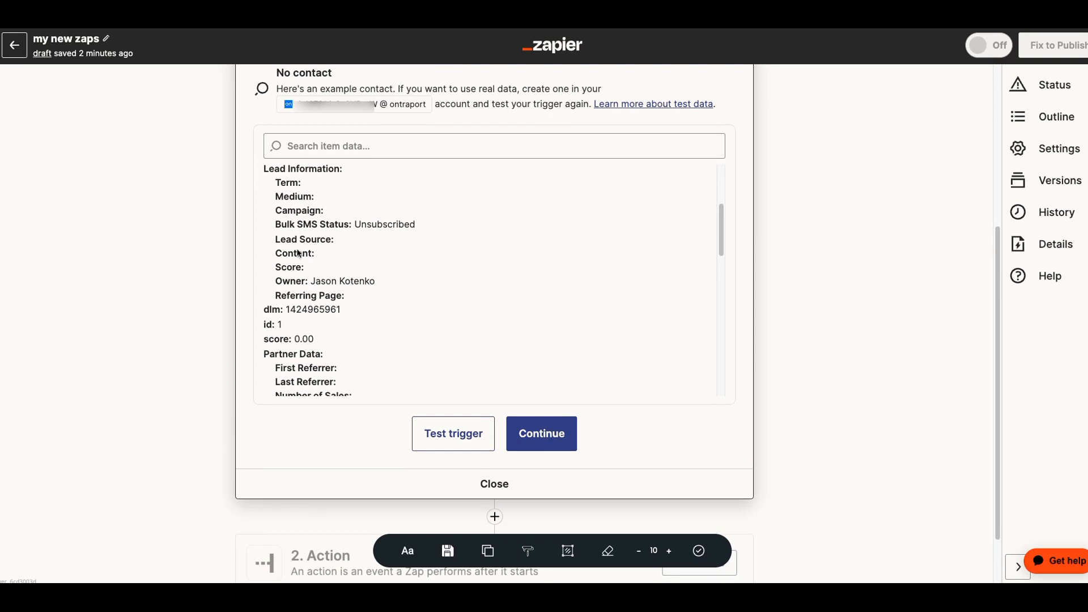
{"action": "scroll", "coordinate": [292, 212], "scroll_direction": "up", "scroll_amount": 3}
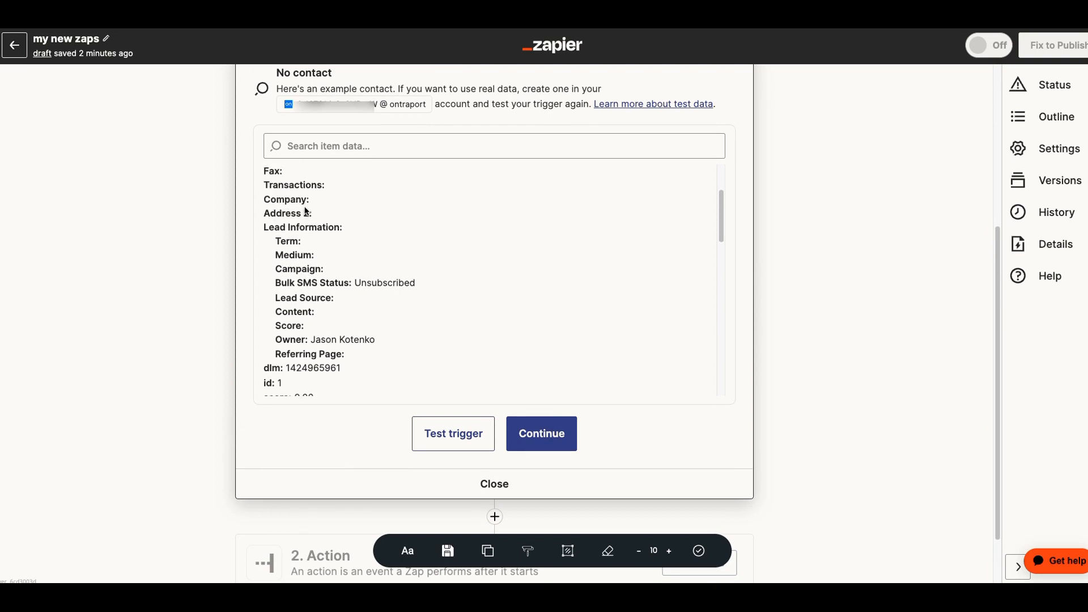
{"action": "scroll", "coordinate": [293, 212], "scroll_direction": "up", "scroll_amount": 1}
{"action": "scroll", "coordinate": [295, 213], "scroll_direction": "down", "scroll_amount": 2}
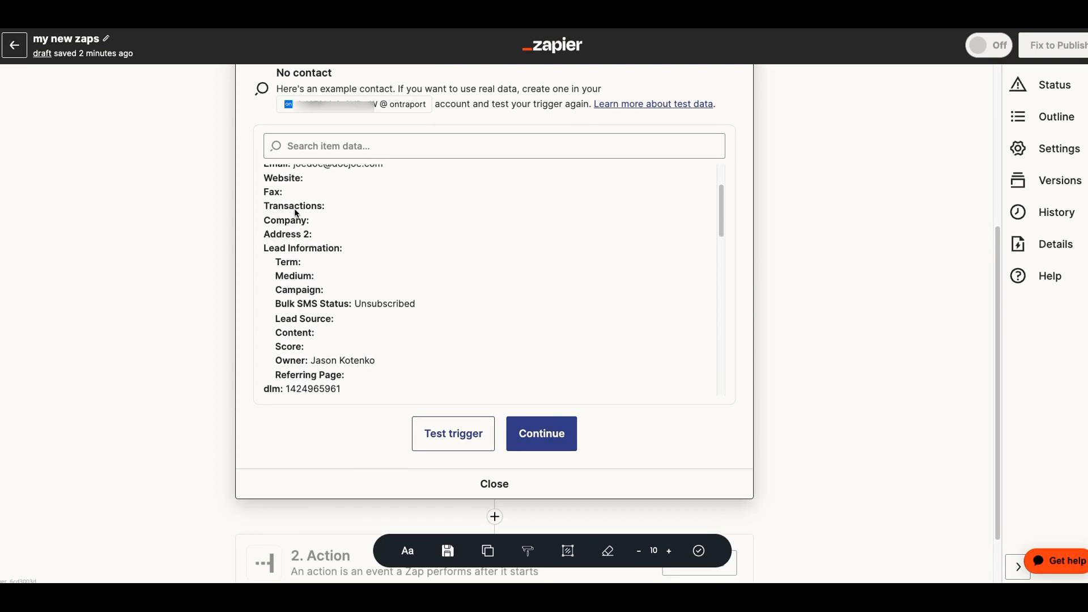
{"action": "scroll", "coordinate": [298, 218], "scroll_direction": "down", "scroll_amount": 1}
{"action": "scroll", "coordinate": [300, 230], "scroll_direction": "down", "scroll_amount": 3}
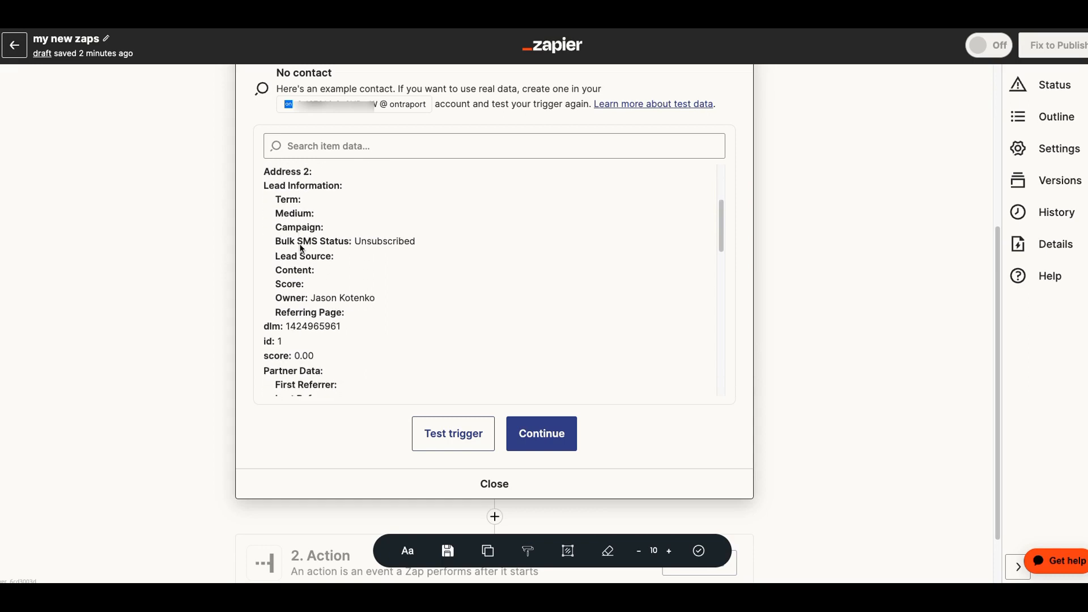
{"action": "scroll", "coordinate": [313, 283], "scroll_direction": "down", "scroll_amount": 2}
{"action": "scroll", "coordinate": [316, 335], "scroll_direction": "down", "scroll_amount": 1}
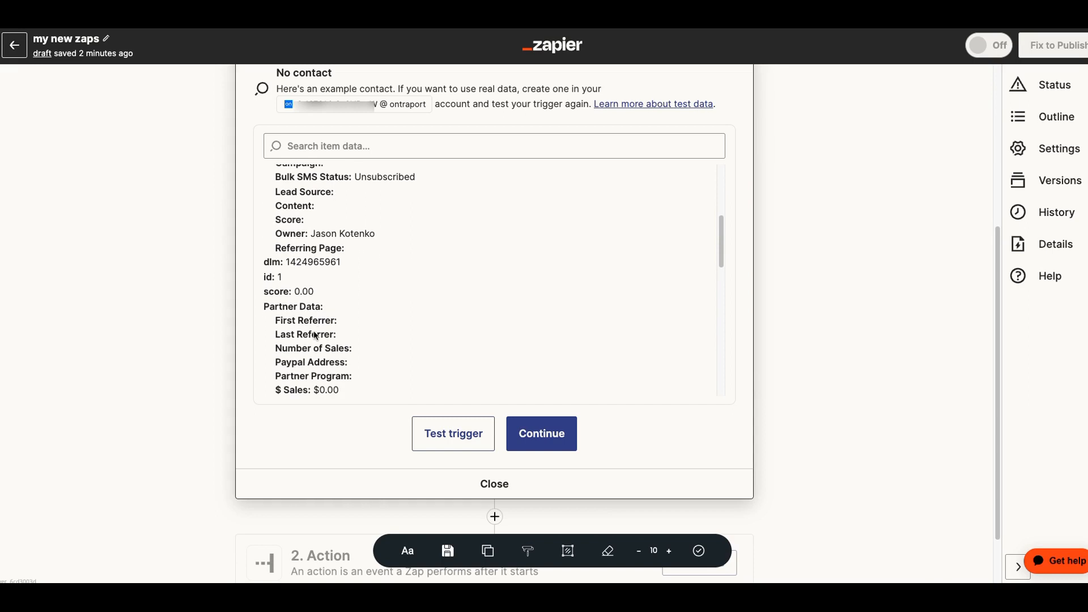
{"action": "scroll", "coordinate": [316, 336], "scroll_direction": "down", "scroll_amount": 2}
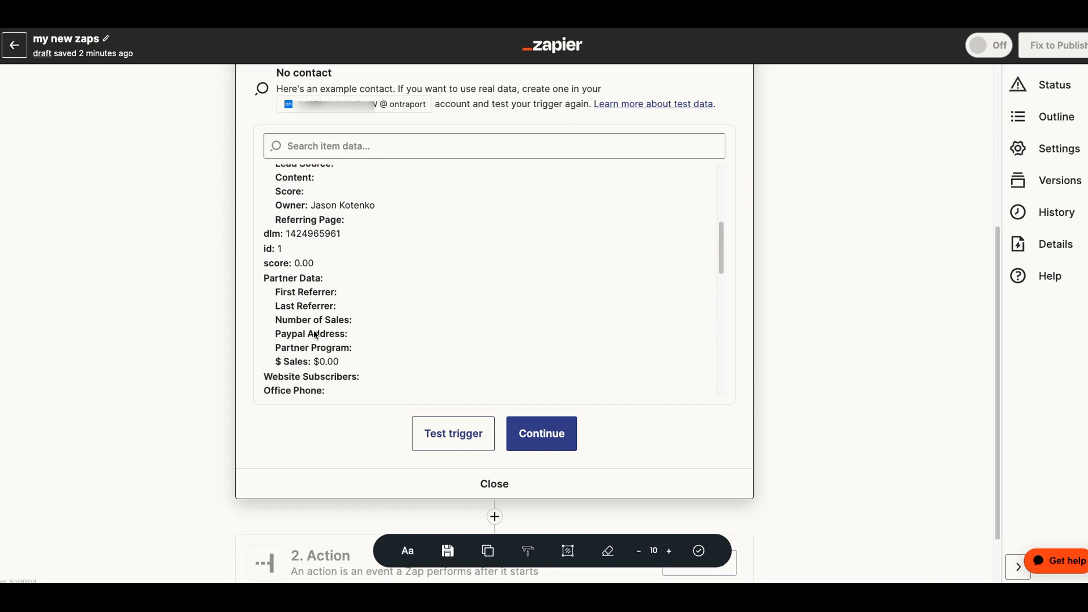
{"action": "scroll", "coordinate": [327, 312], "scroll_direction": "down", "scroll_amount": 1}
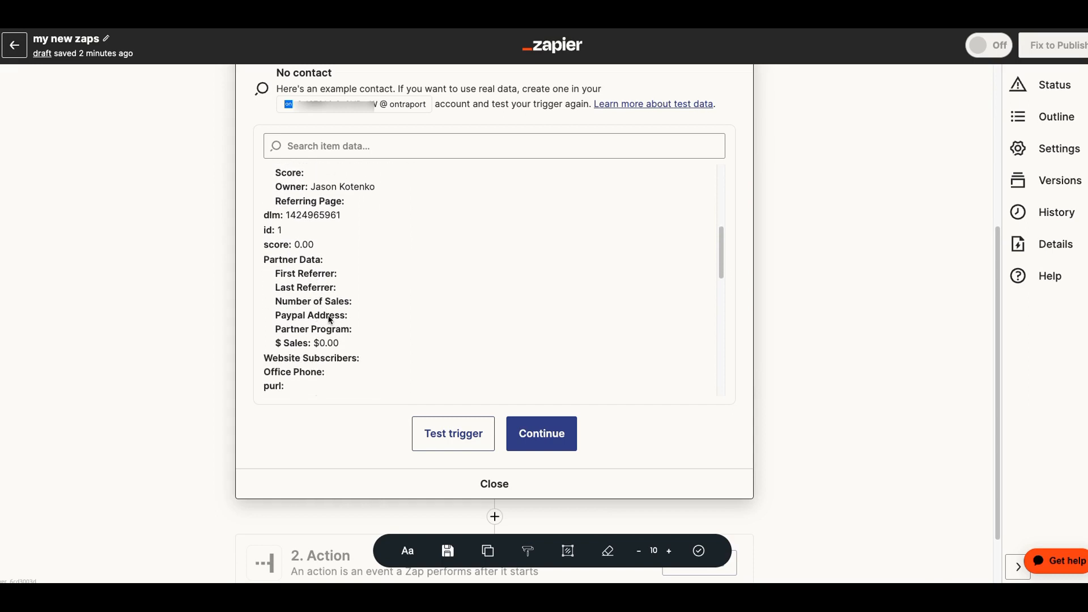
{"action": "scroll", "coordinate": [331, 320], "scroll_direction": "down", "scroll_amount": 1}
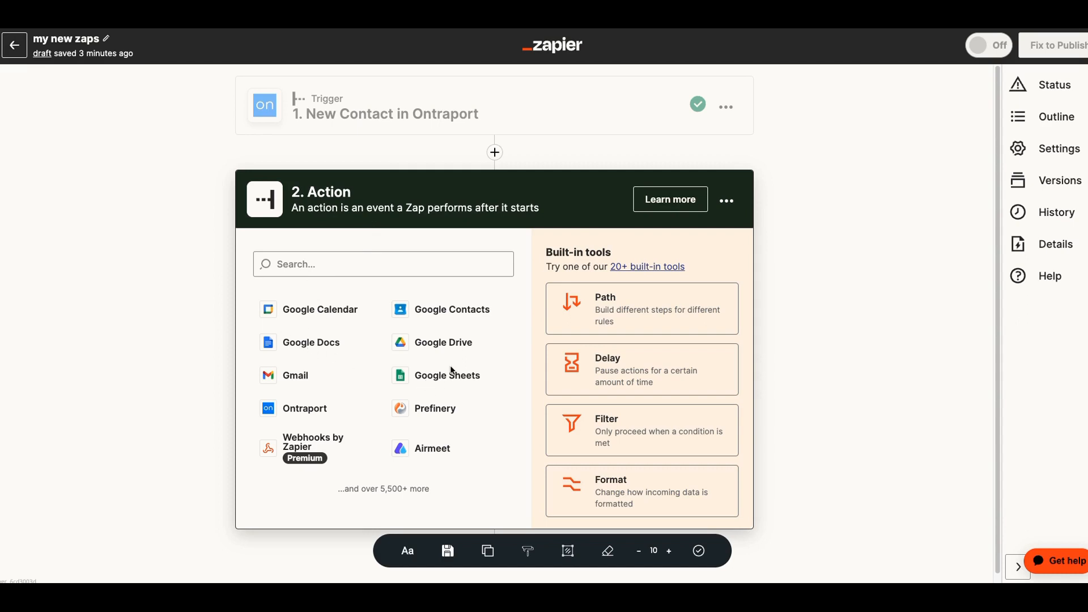
- Look over the apps and built-in tools offered for the Zap's action step
{"action": "scroll", "coordinate": [417, 388], "scroll_direction": "down", "scroll_amount": 1}
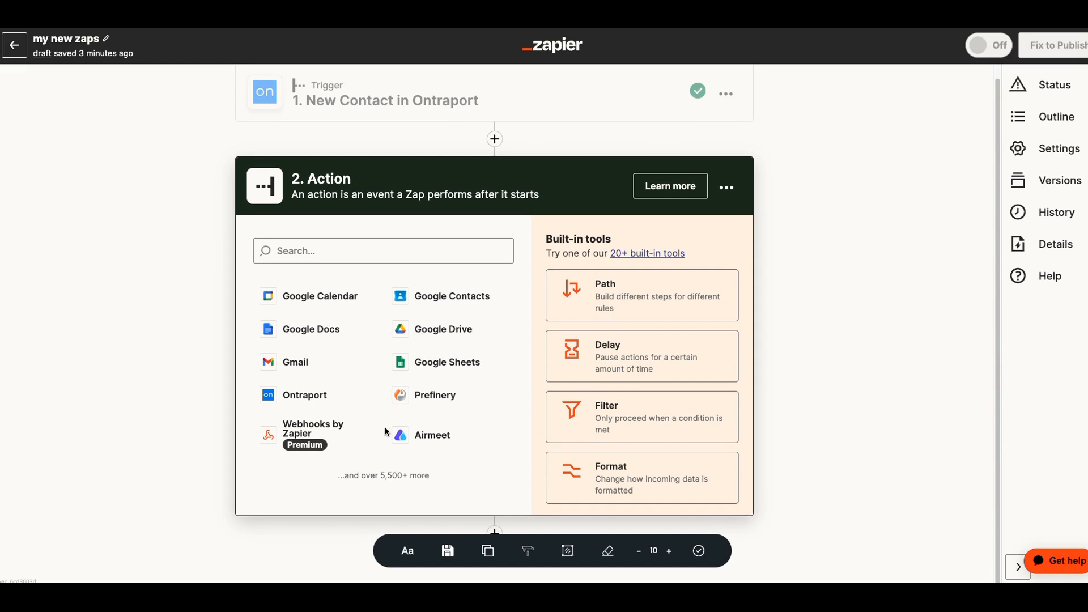